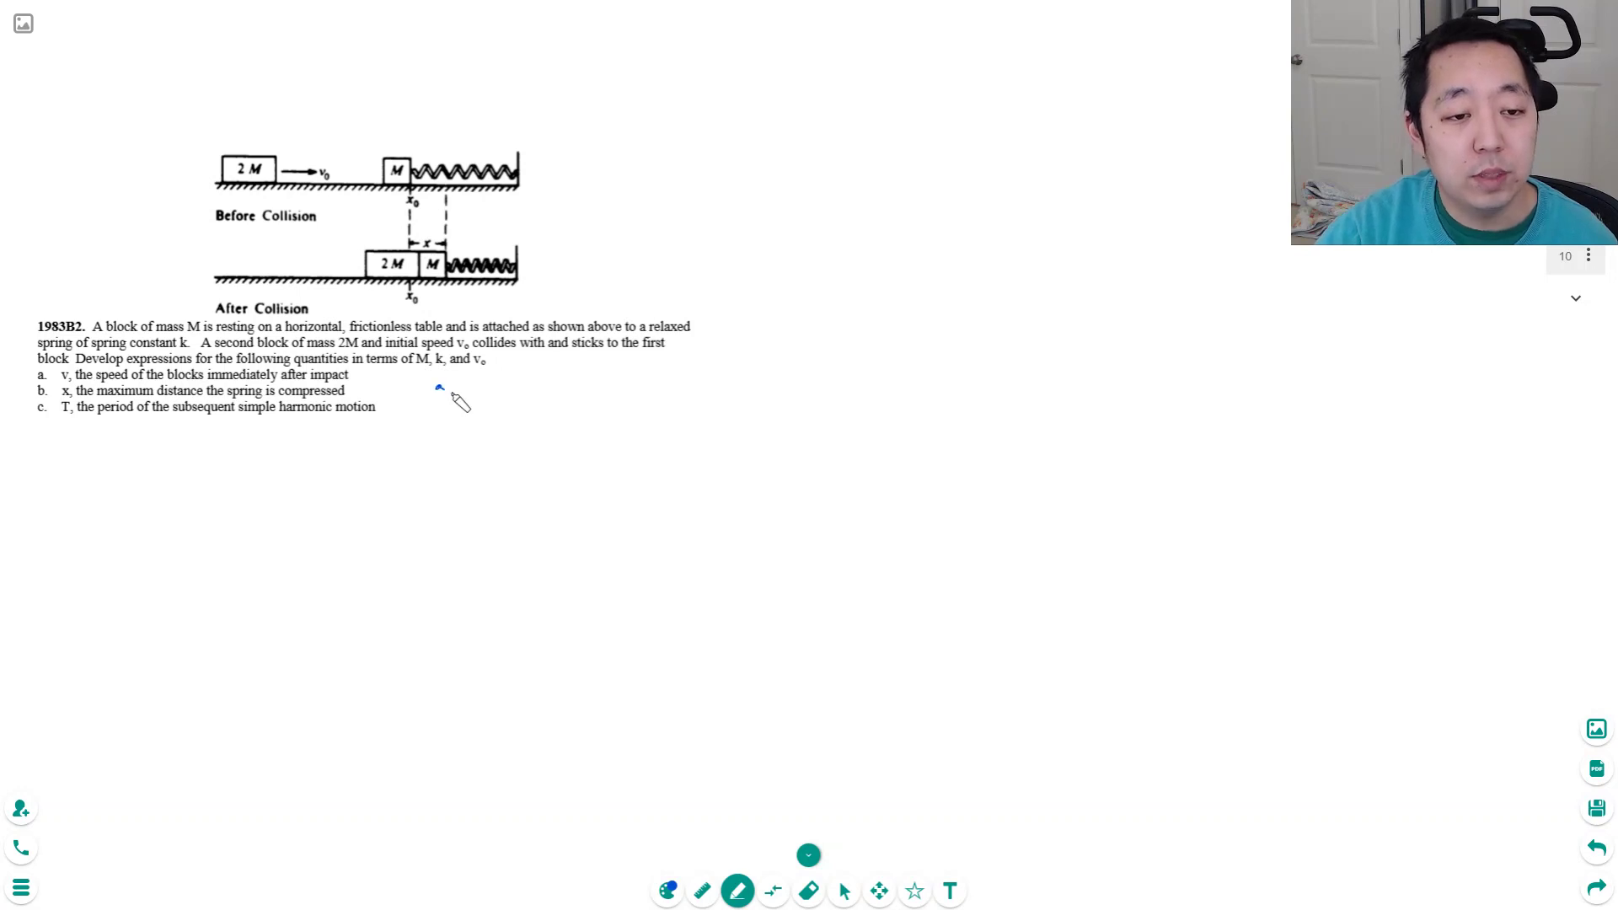
Label part a, underline Collision, and write 2MV₀ = 3MV, cancelling M from both sides
drag(443, 381, 446, 399)
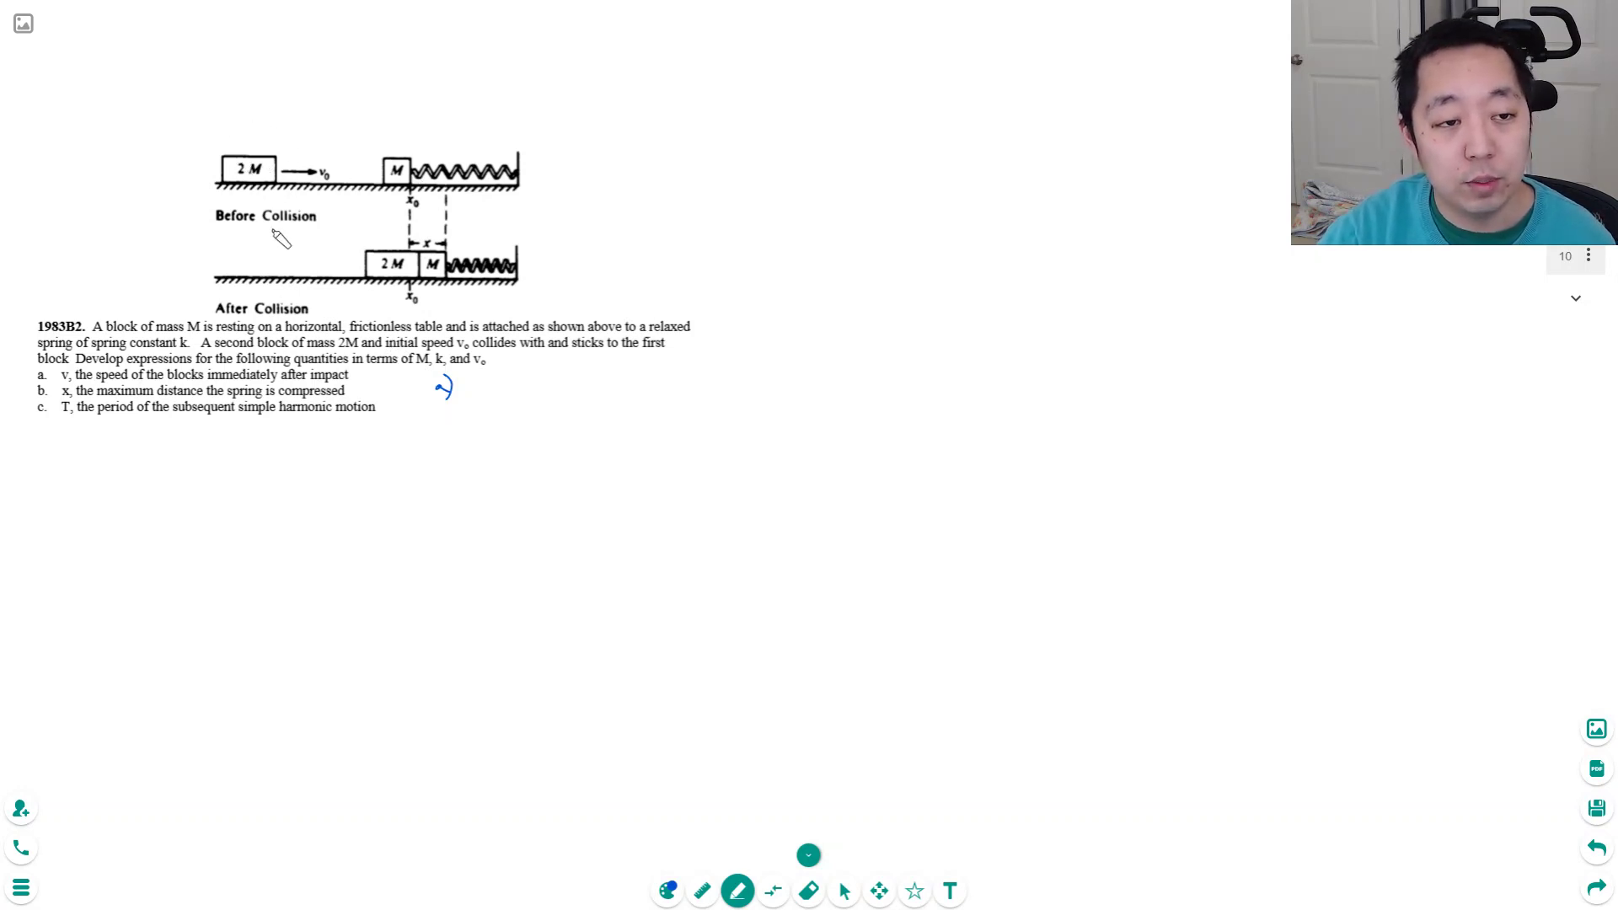
drag(265, 230, 314, 231)
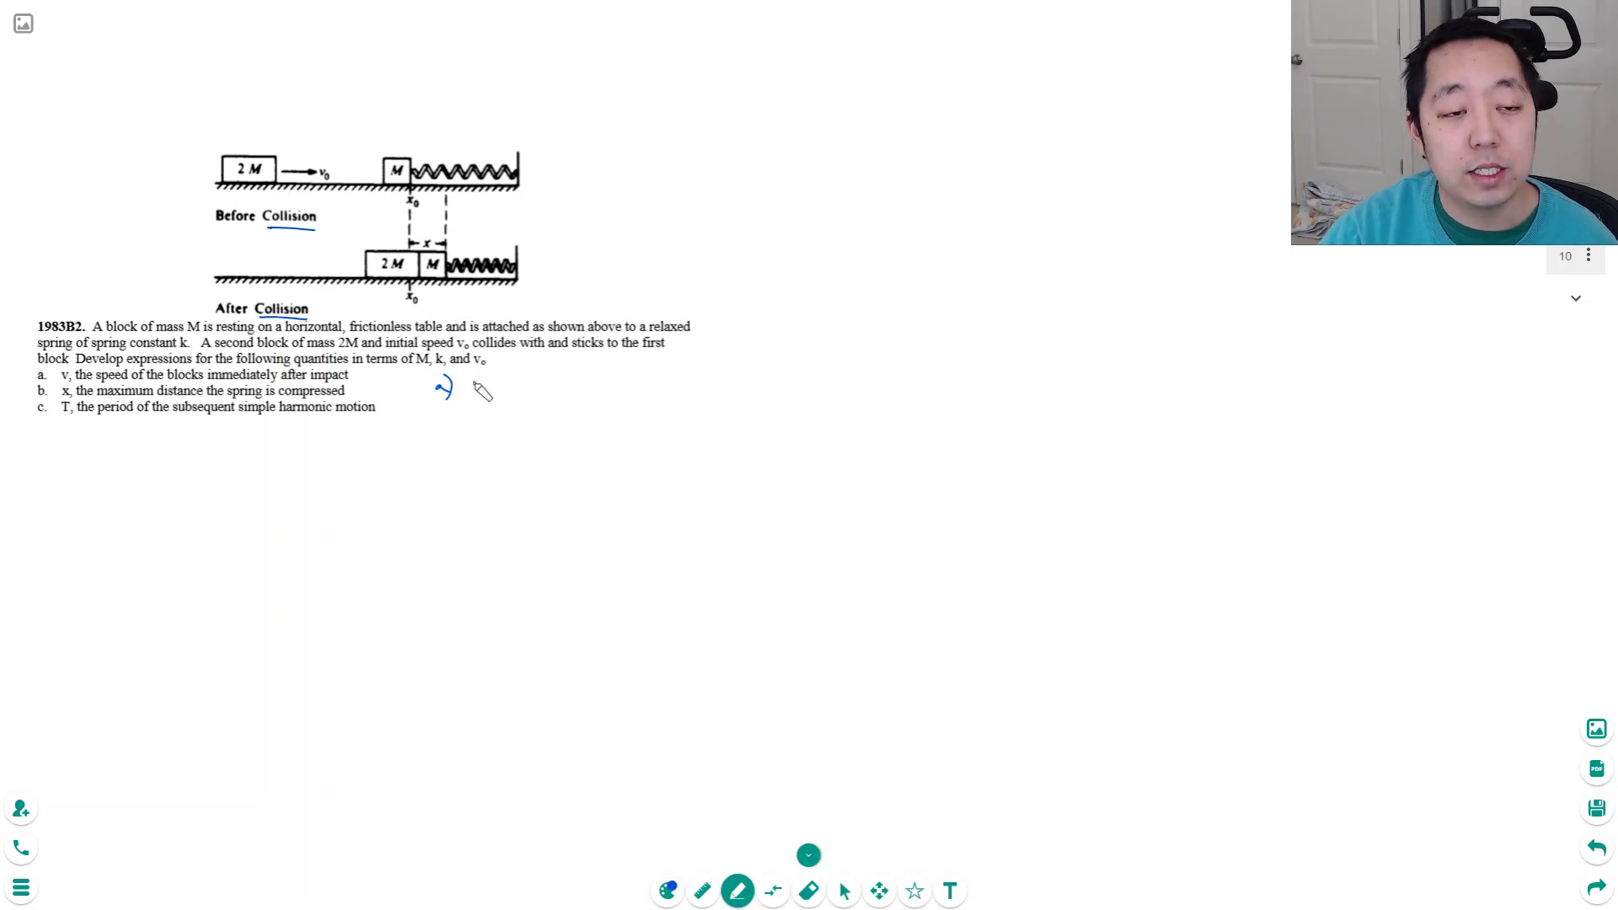
mouse_move(470, 395)
mouse_down()
mouse_move(508, 417)
mouse_move(543, 415)
mouse_move(552, 396)
mouse_move(618, 410)
mouse_move(643, 395)
mouse_up()
drag(633, 403, 643, 403)
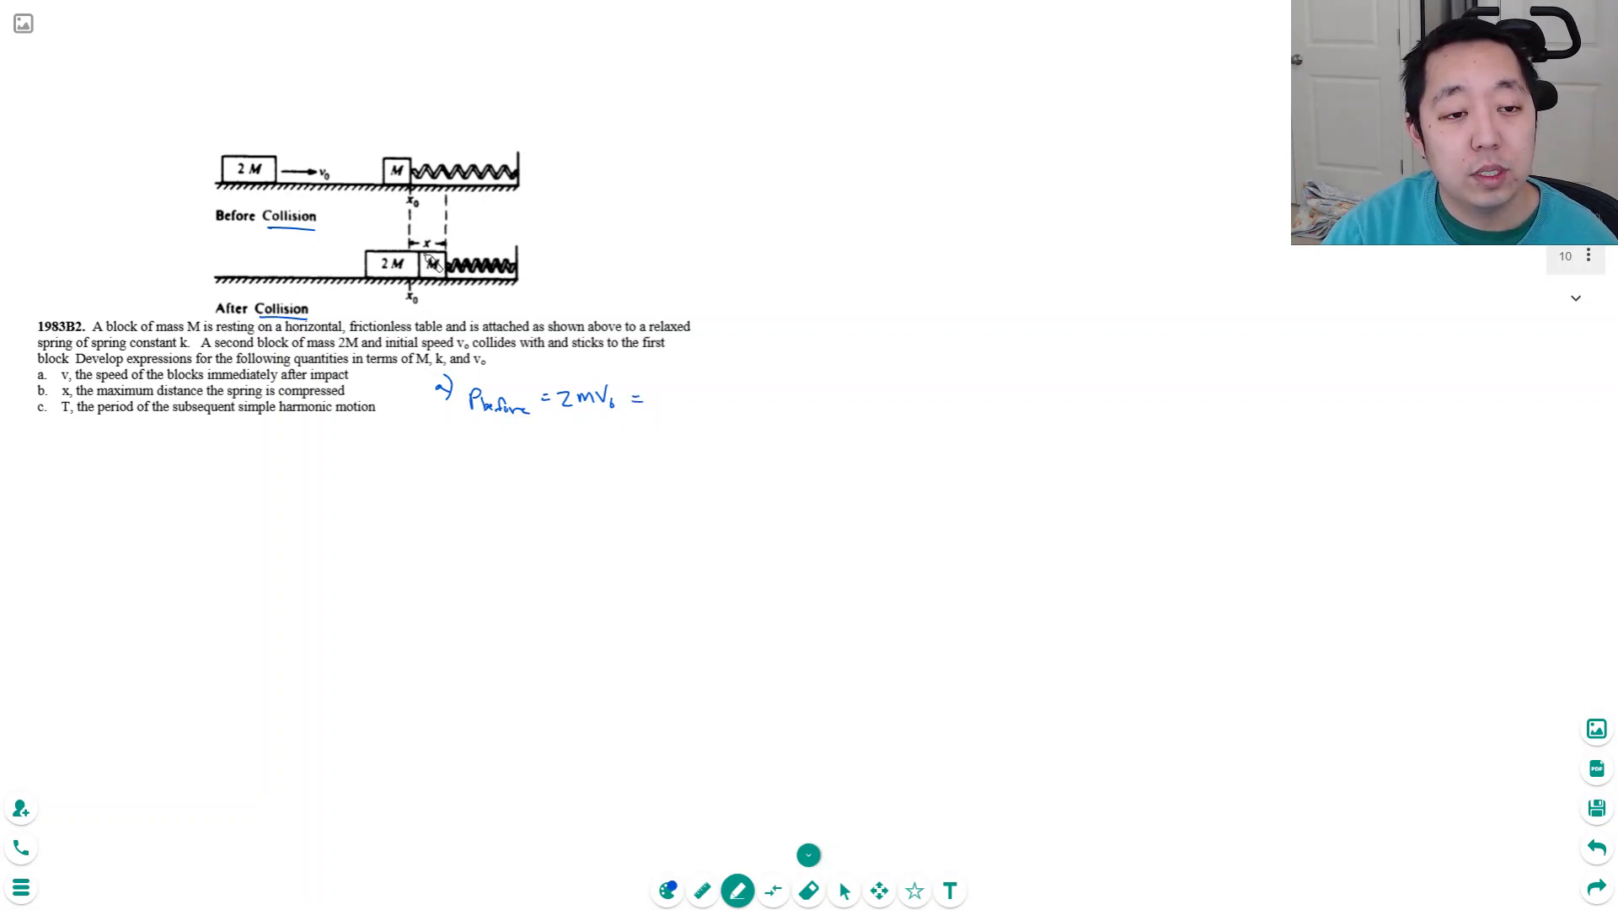
mouse_move(660, 395)
mouse_down()
mouse_move(667, 415)
mouse_move(705, 398)
mouse_up()
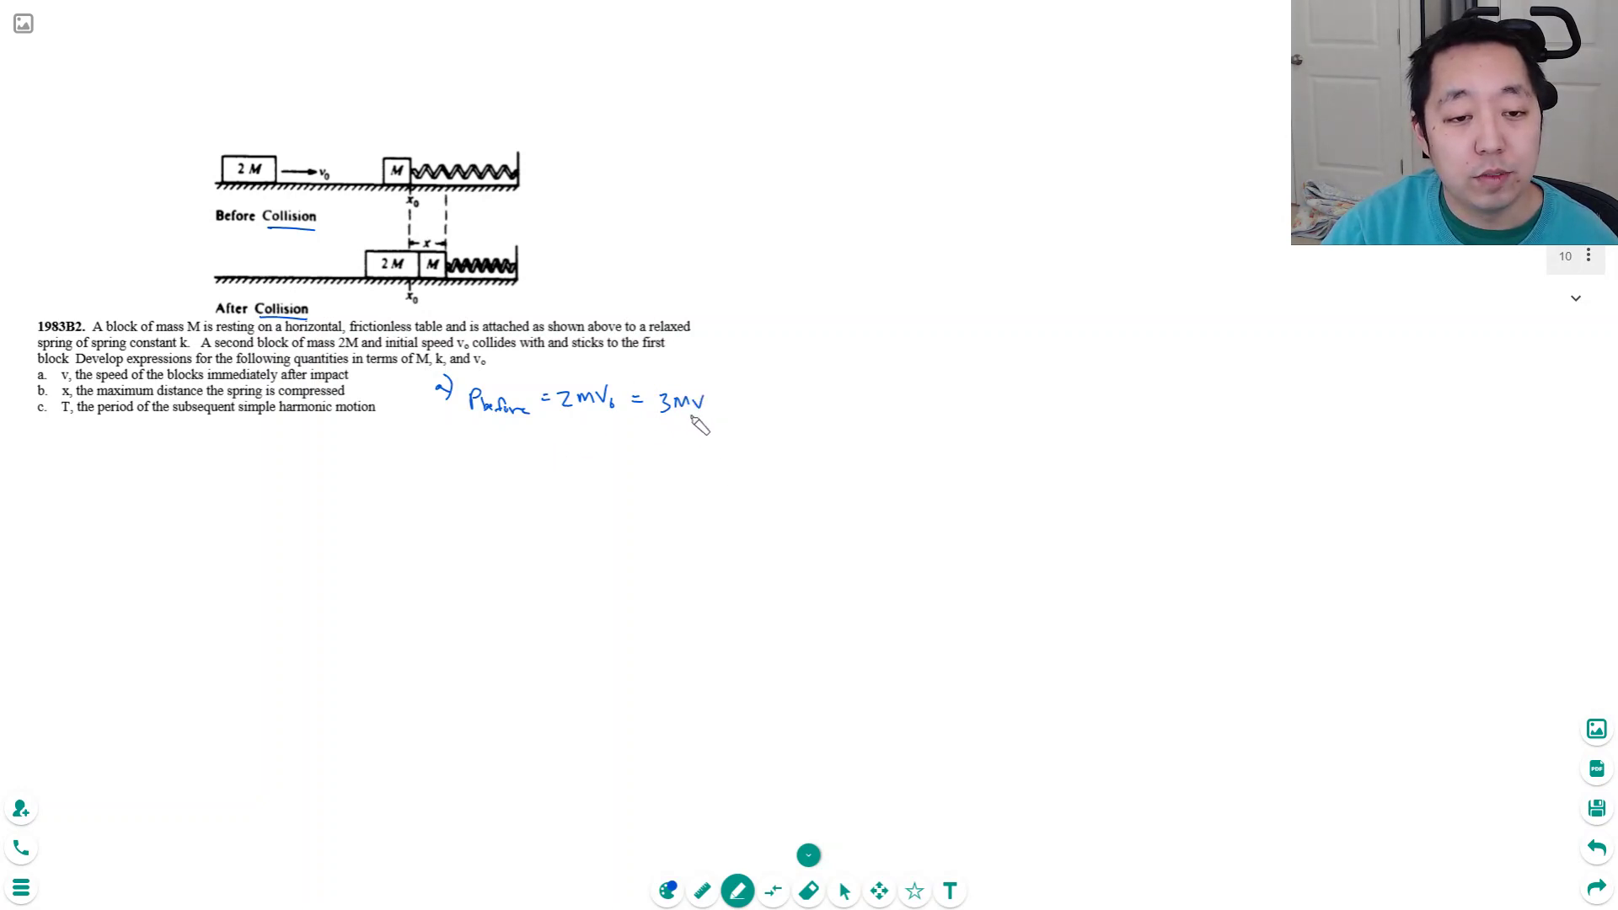
mouse_move(686, 391)
mouse_down()
mouse_move(675, 412)
mouse_move(580, 408)
mouse_move(536, 455)
mouse_move(577, 458)
mouse_move(566, 478)
mouse_move(602, 465)
mouse_move(516, 430)
mouse_move(594, 431)
mouse_move(627, 478)
mouse_move(515, 480)
mouse_up()
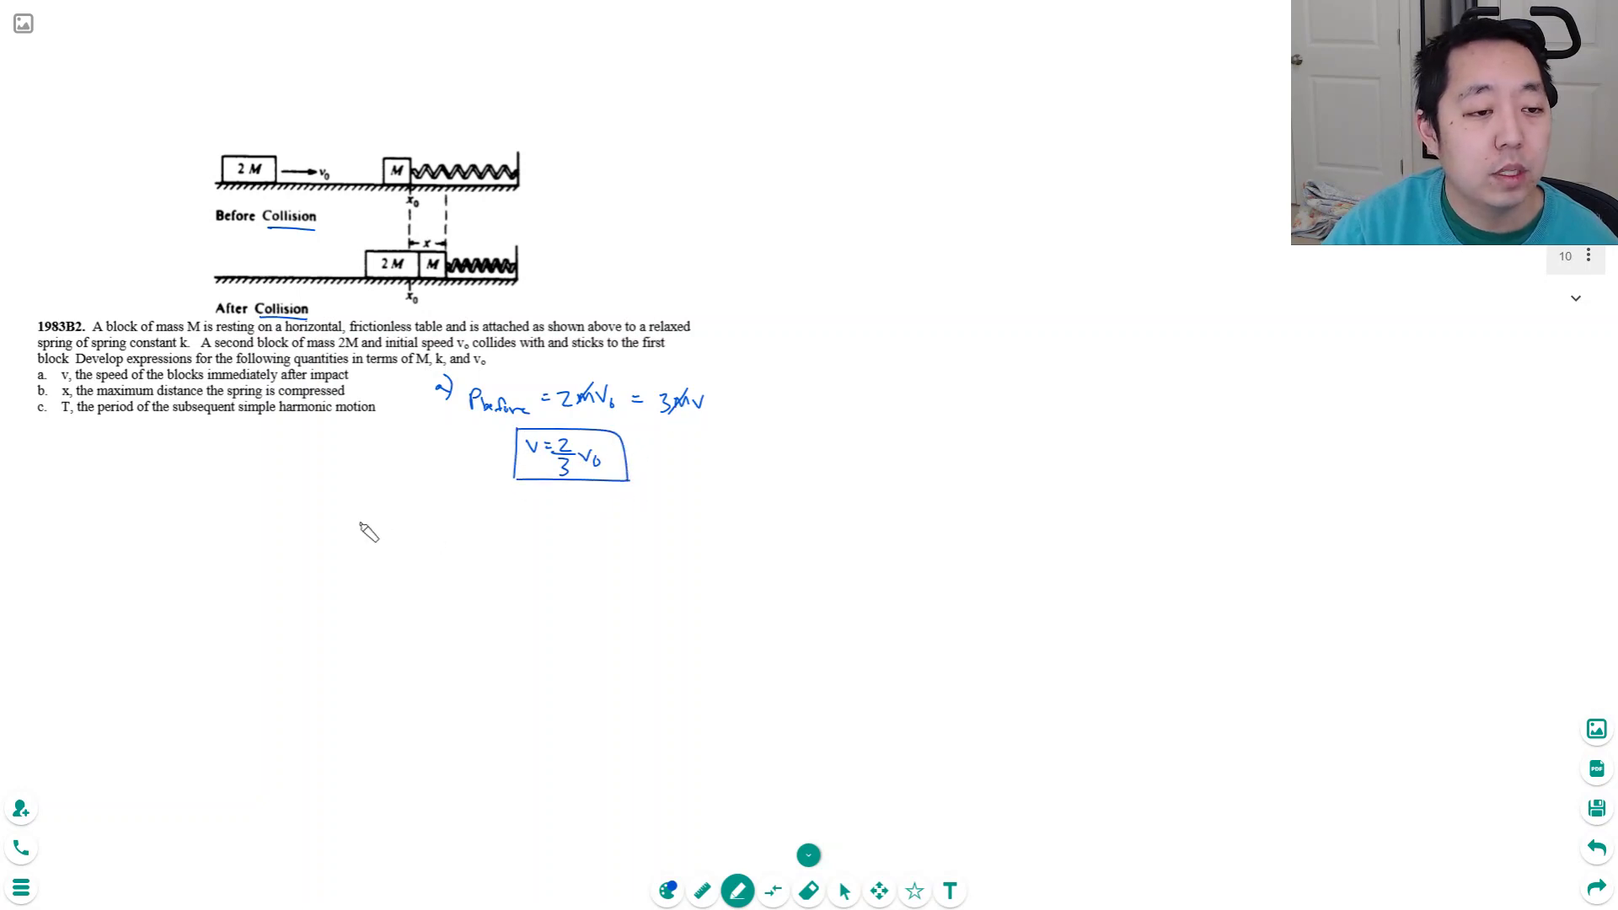
Write b) KE = ½mv² = ½(3m)(2/3 v₀)² below the part a answer
drag(339, 530, 357, 550)
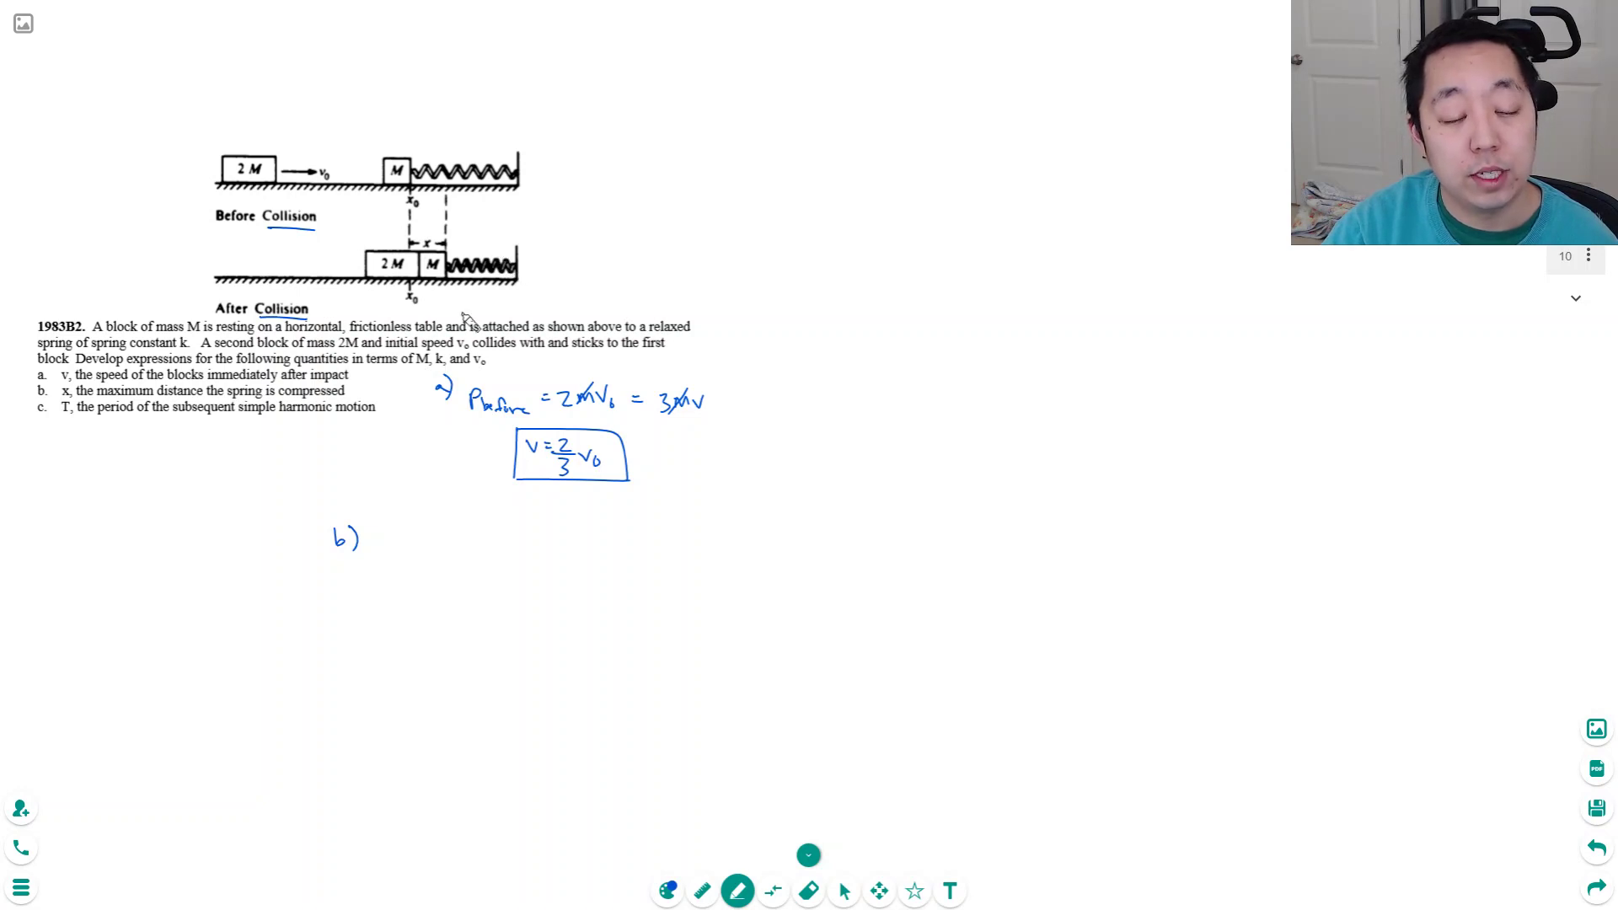
mouse_move(389, 531)
mouse_down()
mouse_move(397, 547)
mouse_move(443, 539)
mouse_up()
drag(425, 546, 554, 551)
mouse_move(539, 556)
mouse_down()
mouse_move(550, 567)
mouse_move(567, 537)
mouse_move(564, 562)
mouse_up()
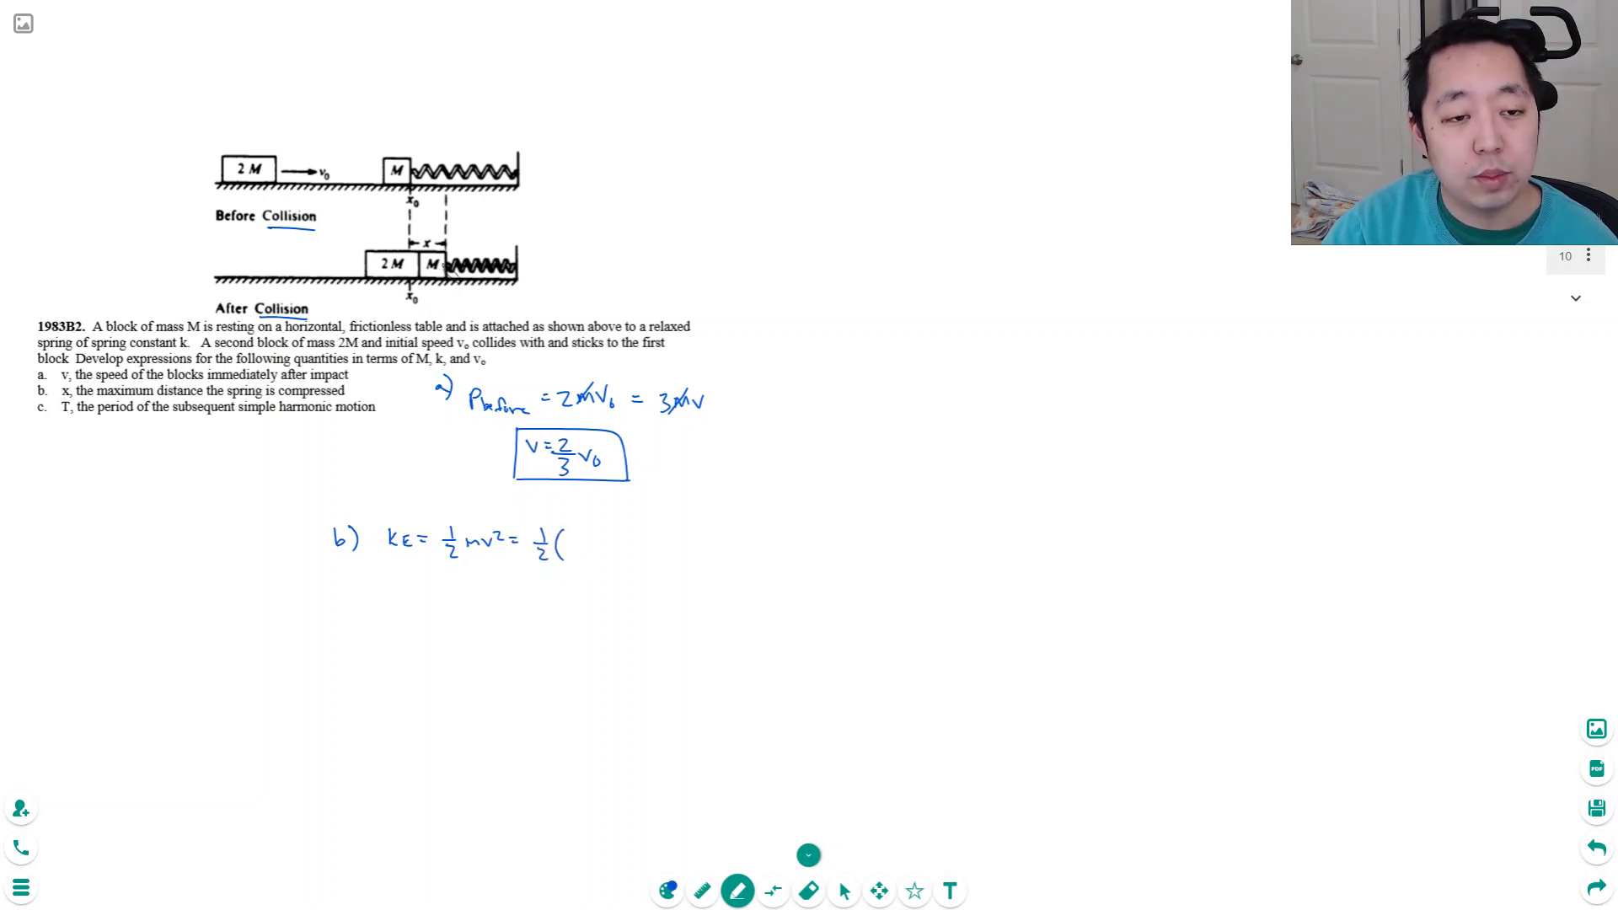
mouse_move(571, 533)
mouse_down()
mouse_move(577, 557)
mouse_move(605, 565)
mouse_move(643, 547)
mouse_move(642, 580)
mouse_move(689, 541)
mouse_up()
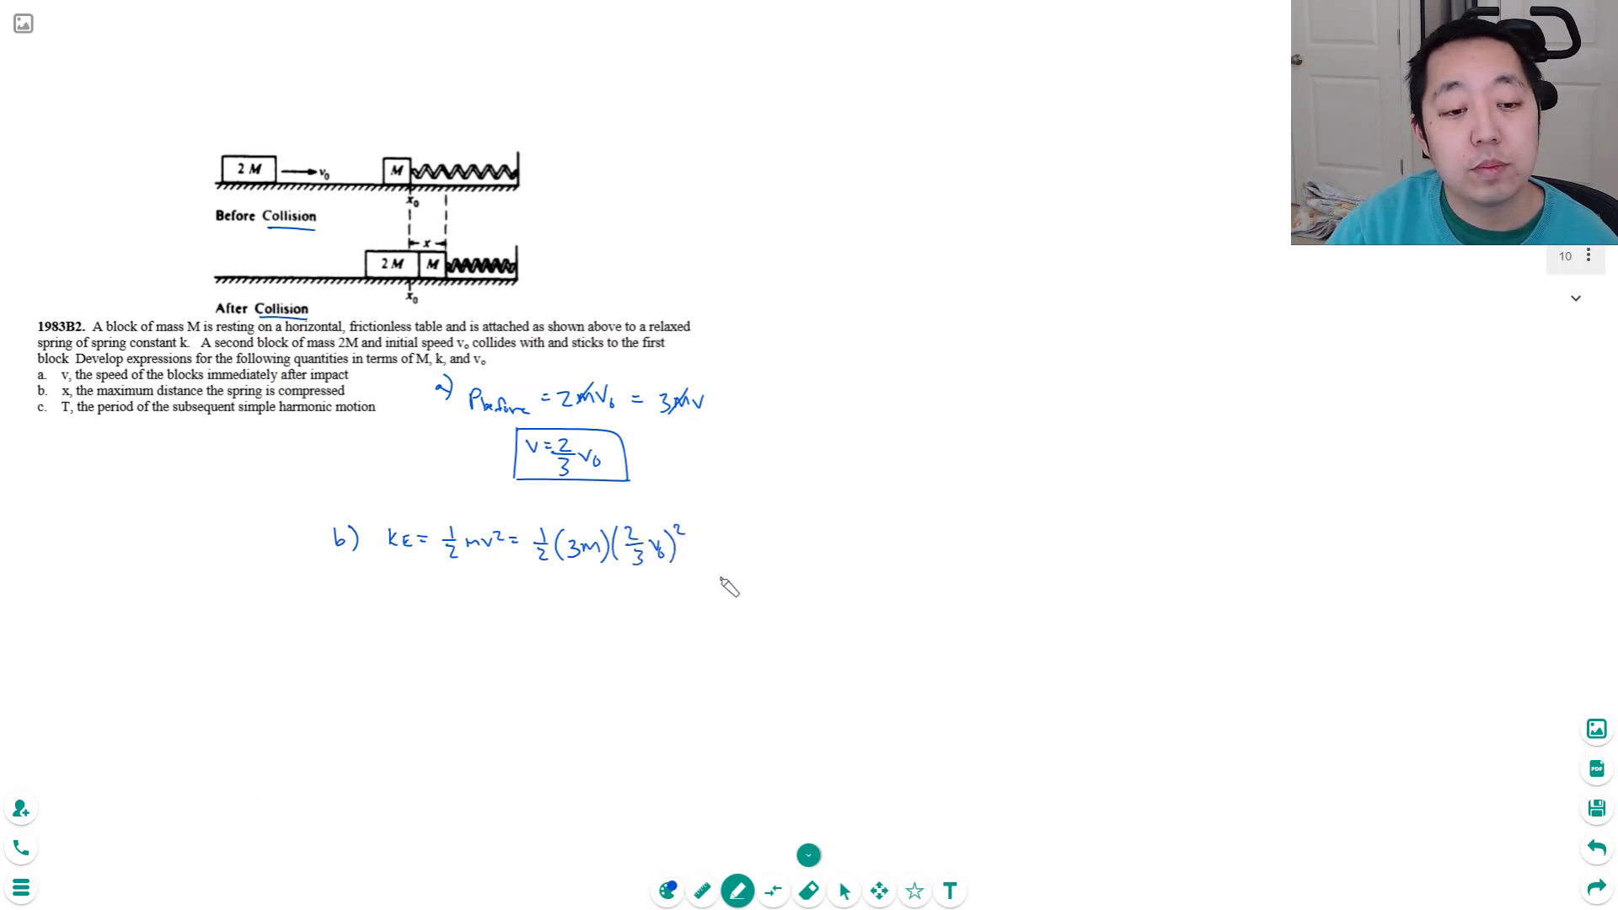
Simplify the energy line to 3/2 · 4/9 Mv₀², cancelling common factors
drag(505, 587, 513, 587)
drag(505, 592, 512, 594)
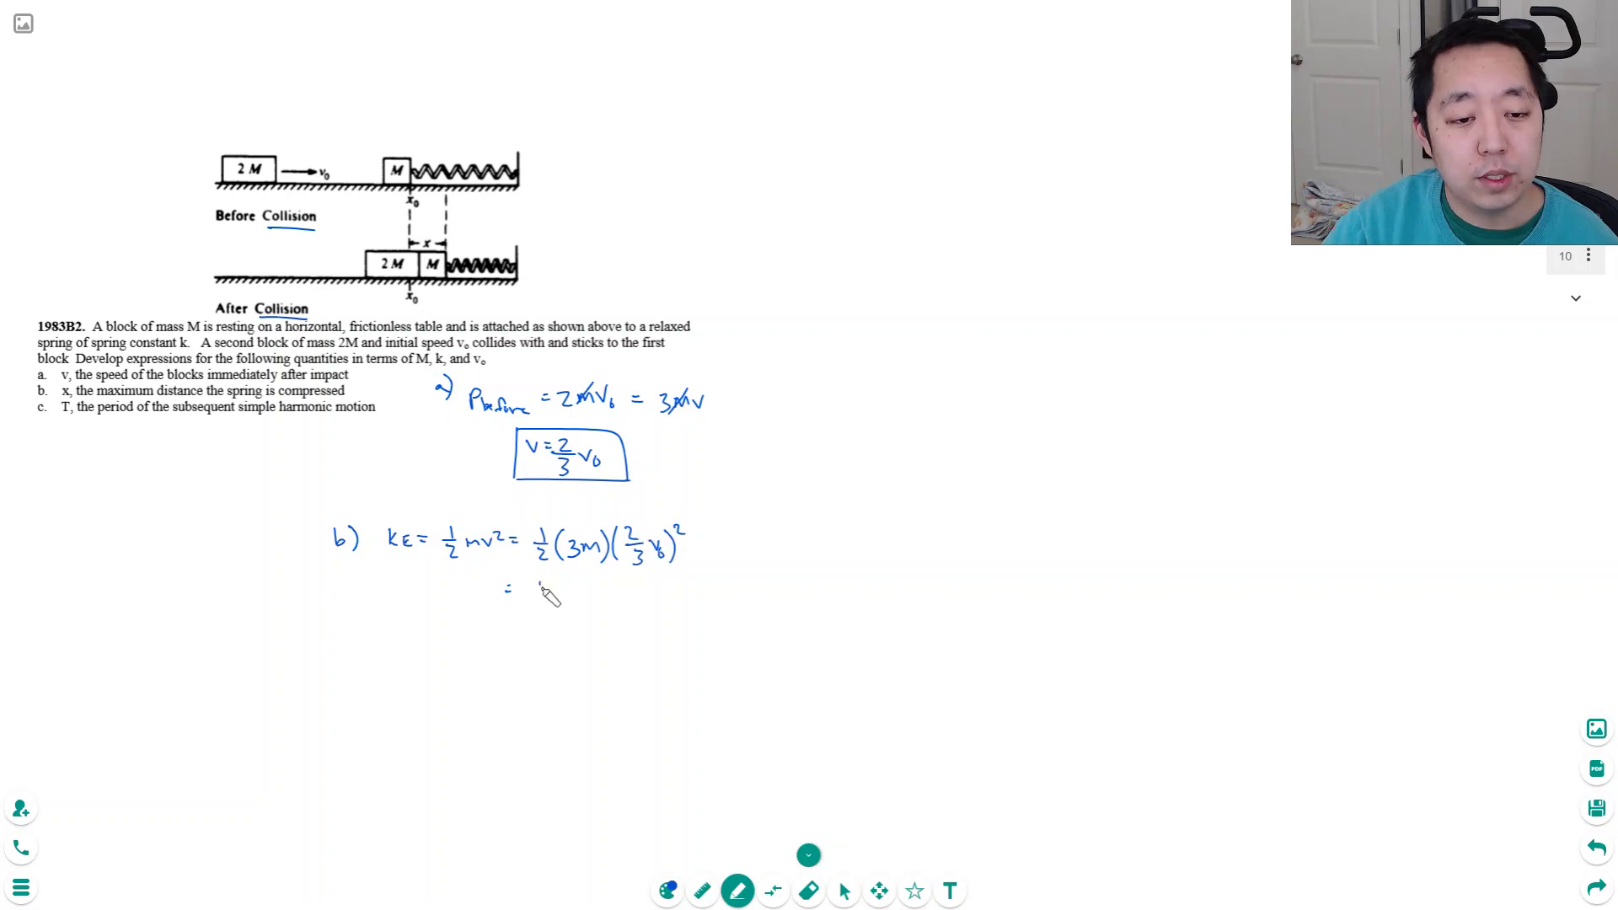
mouse_move(534, 602)
mouse_down()
mouse_move(552, 602)
mouse_move(546, 625)
mouse_up()
mouse_move(561, 601)
mouse_down()
mouse_move(589, 610)
mouse_move(584, 624)
mouse_move(598, 607)
mouse_move(633, 614)
mouse_up()
drag(638, 592, 647, 604)
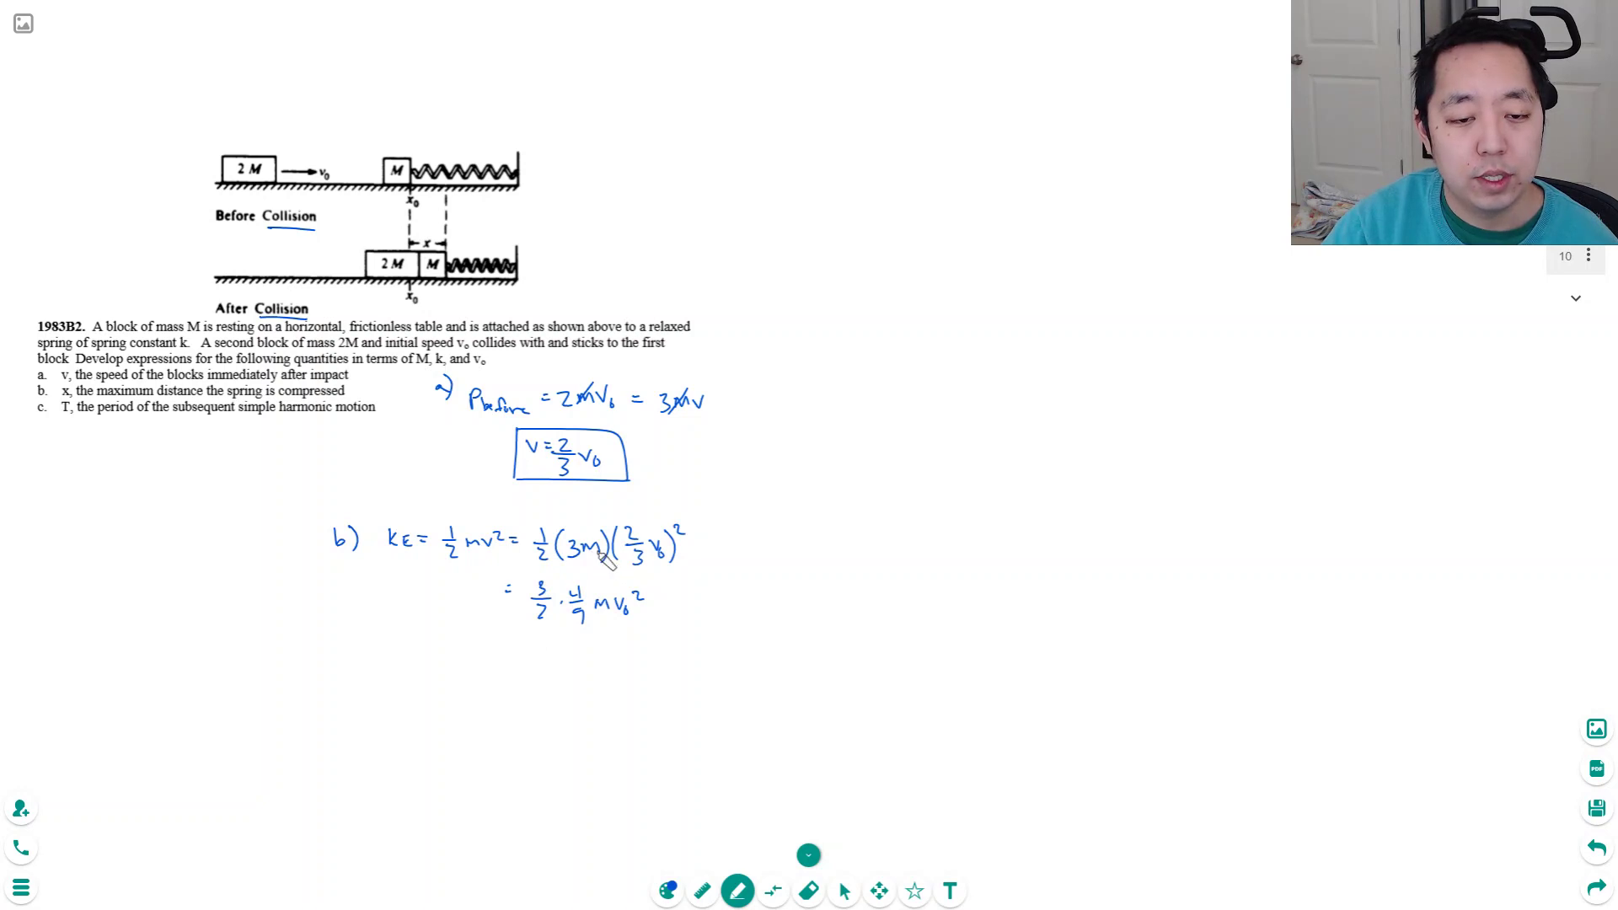
mouse_move(532, 623)
mouse_down()
mouse_move(597, 574)
mouse_move(551, 584)
mouse_move(603, 640)
mouse_up()
Write 2/3 Mv₀² = ½kx² and erase the mistaken Δx² term
drag(506, 655, 513, 655)
mouse_move(505, 663)
mouse_down()
mouse_move(554, 666)
mouse_move(547, 691)
mouse_move(623, 665)
mouse_up()
mouse_move(615, 674)
mouse_down()
mouse_move(658, 671)
mouse_move(655, 693)
mouse_move(724, 683)
mouse_up()
drag(723, 665, 708, 686)
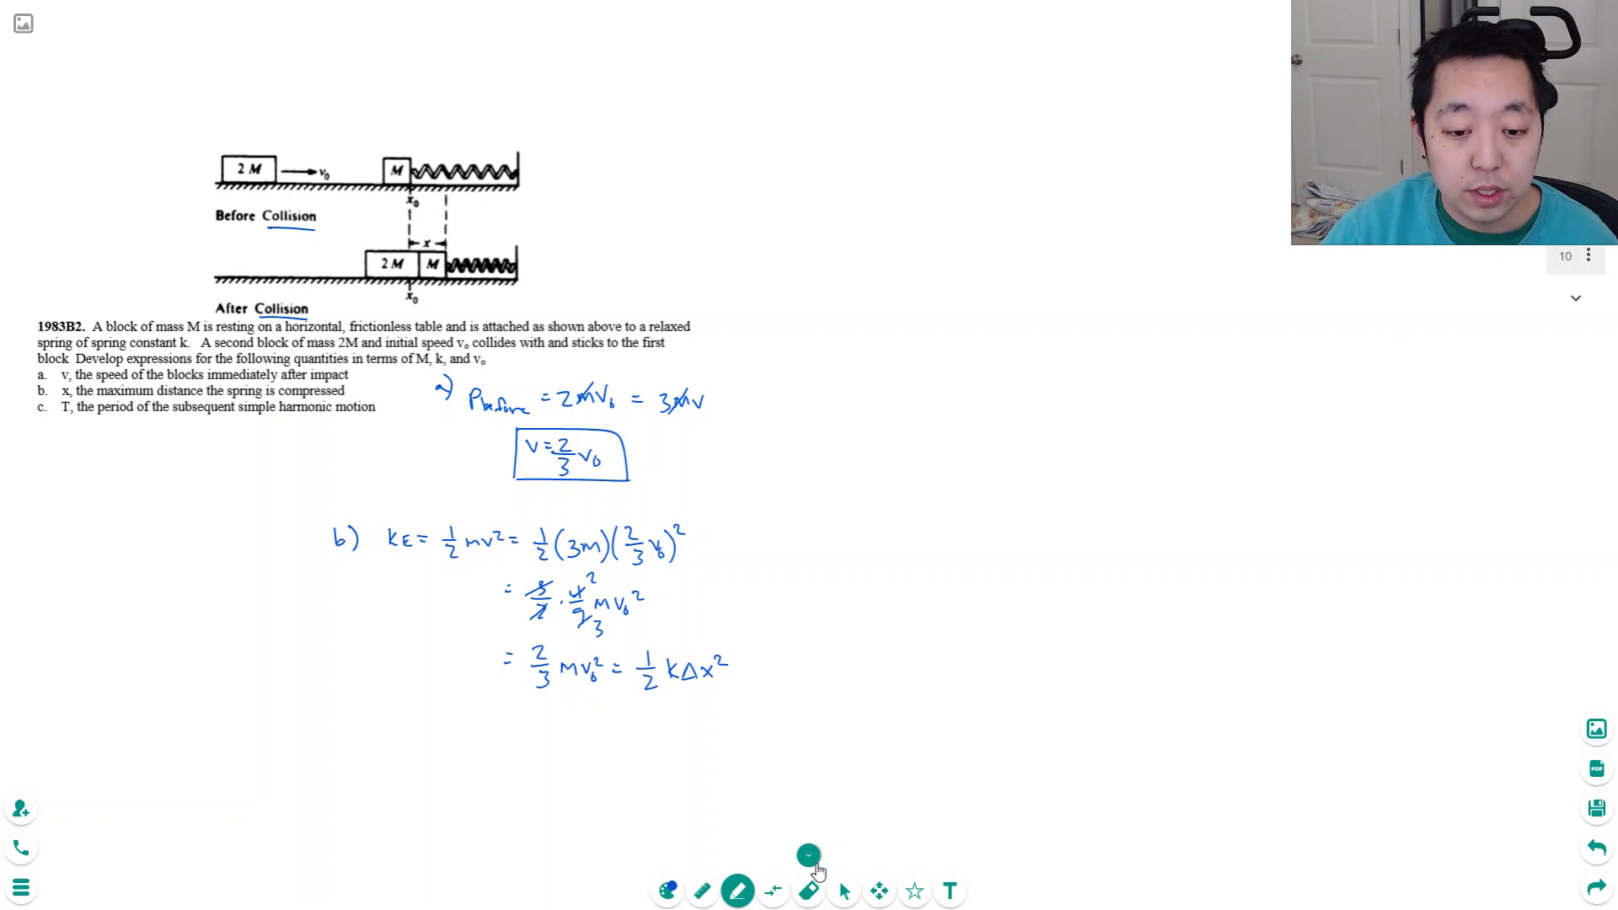
click(809, 891)
drag(728, 668, 684, 684)
click(720, 894)
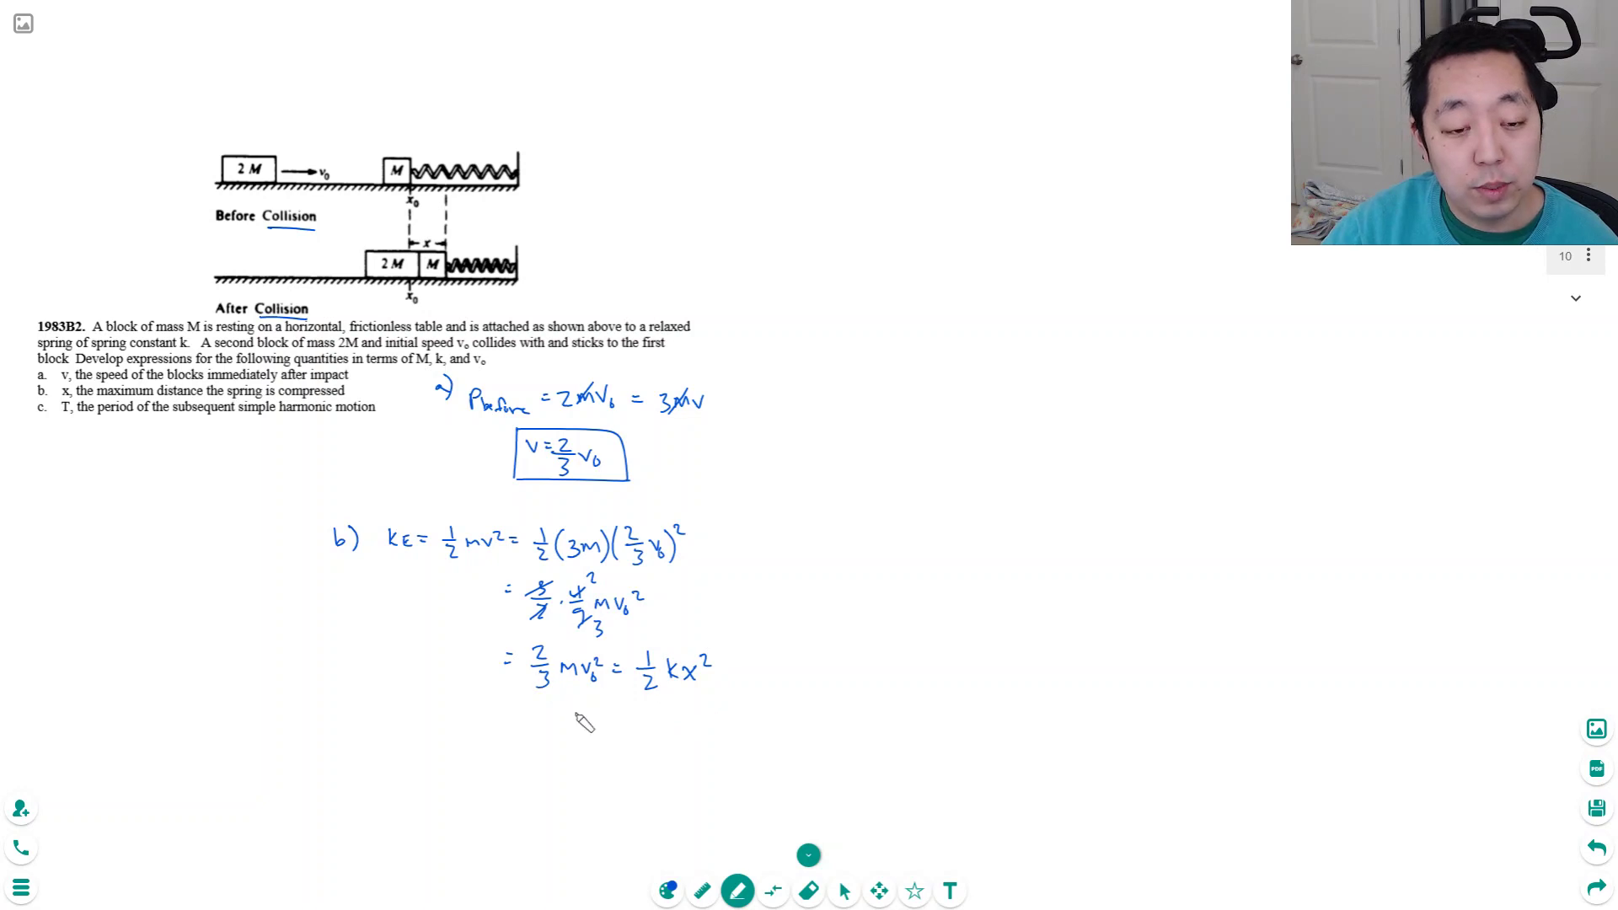
Solve for x = √(4/3 Mv₀²/k) and box the answer
mouse_move(561, 705)
mouse_down()
mouse_move(570, 731)
mouse_move(589, 728)
mouse_move(576, 765)
mouse_move(610, 721)
mouse_move(647, 724)
mouse_move(624, 774)
mouse_up()
mouse_move(526, 749)
mouse_down()
mouse_move(536, 765)
mouse_move(540, 704)
mouse_move(670, 703)
mouse_move(703, 741)
mouse_move(686, 742)
mouse_up()
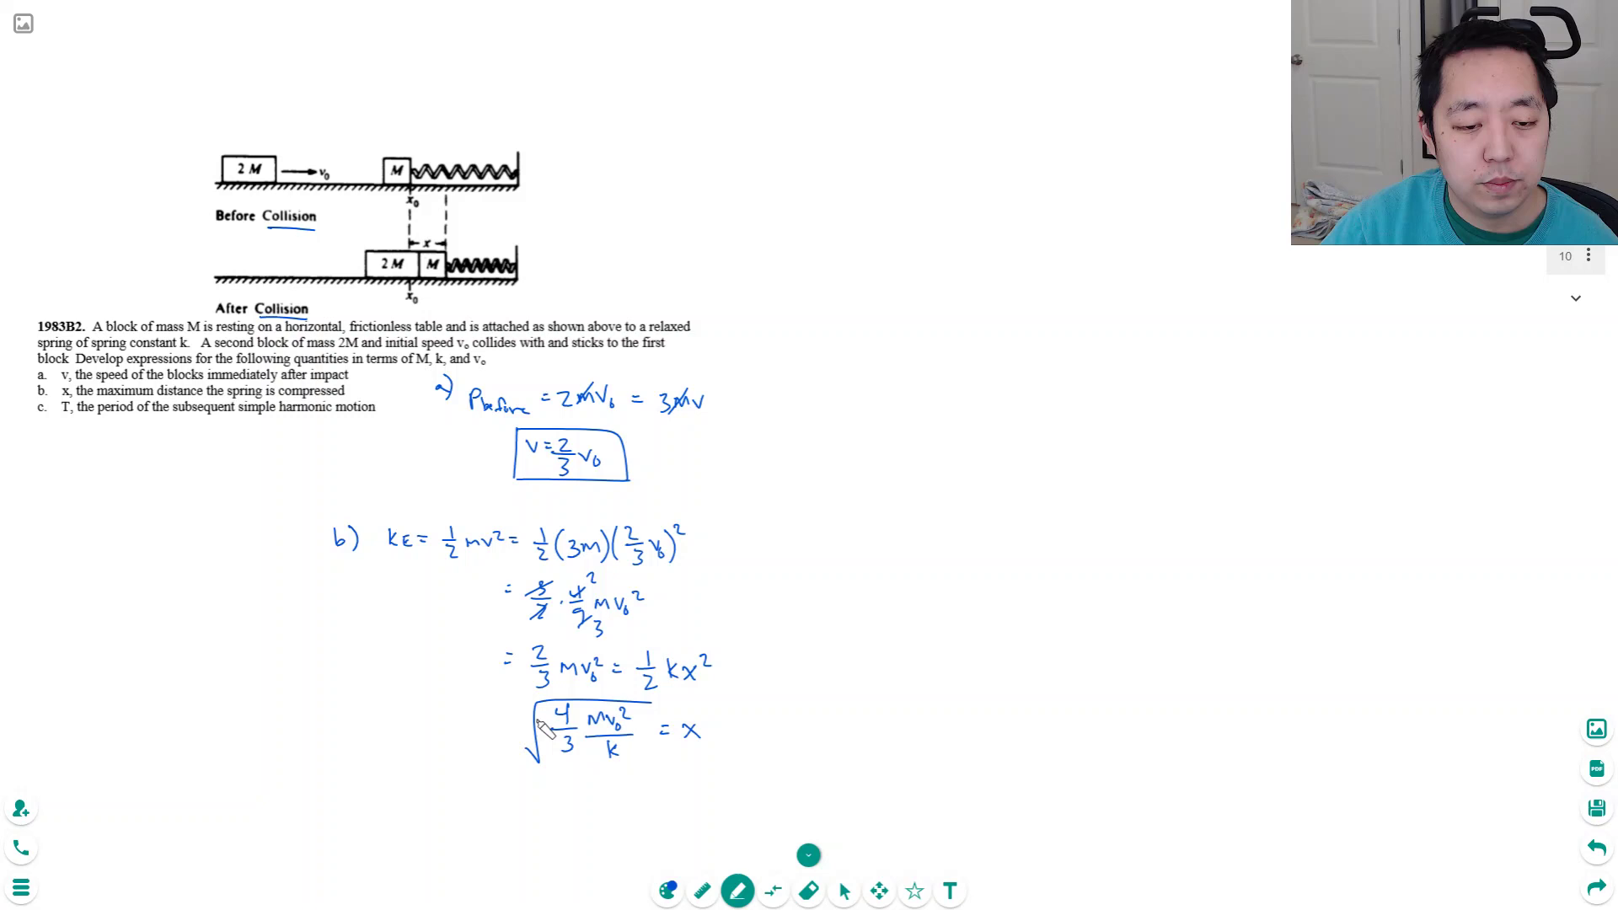
mouse_move(516, 690)
mouse_down()
mouse_move(519, 737)
mouse_move(519, 694)
mouse_move(746, 699)
mouse_move(749, 746)
mouse_up()
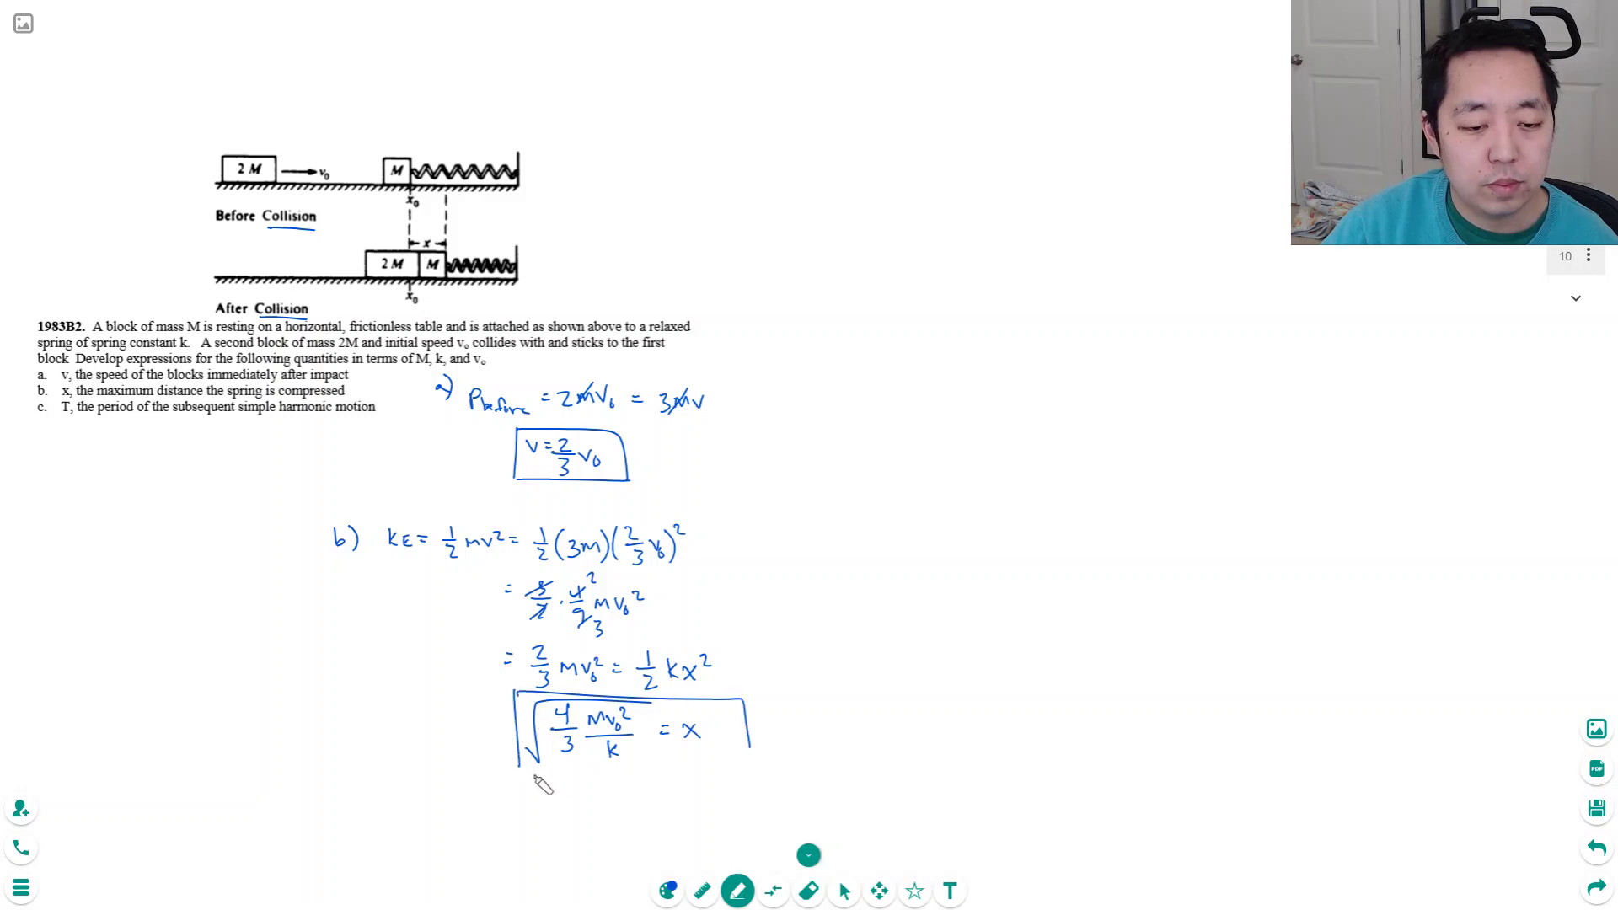
drag(516, 773, 752, 764)
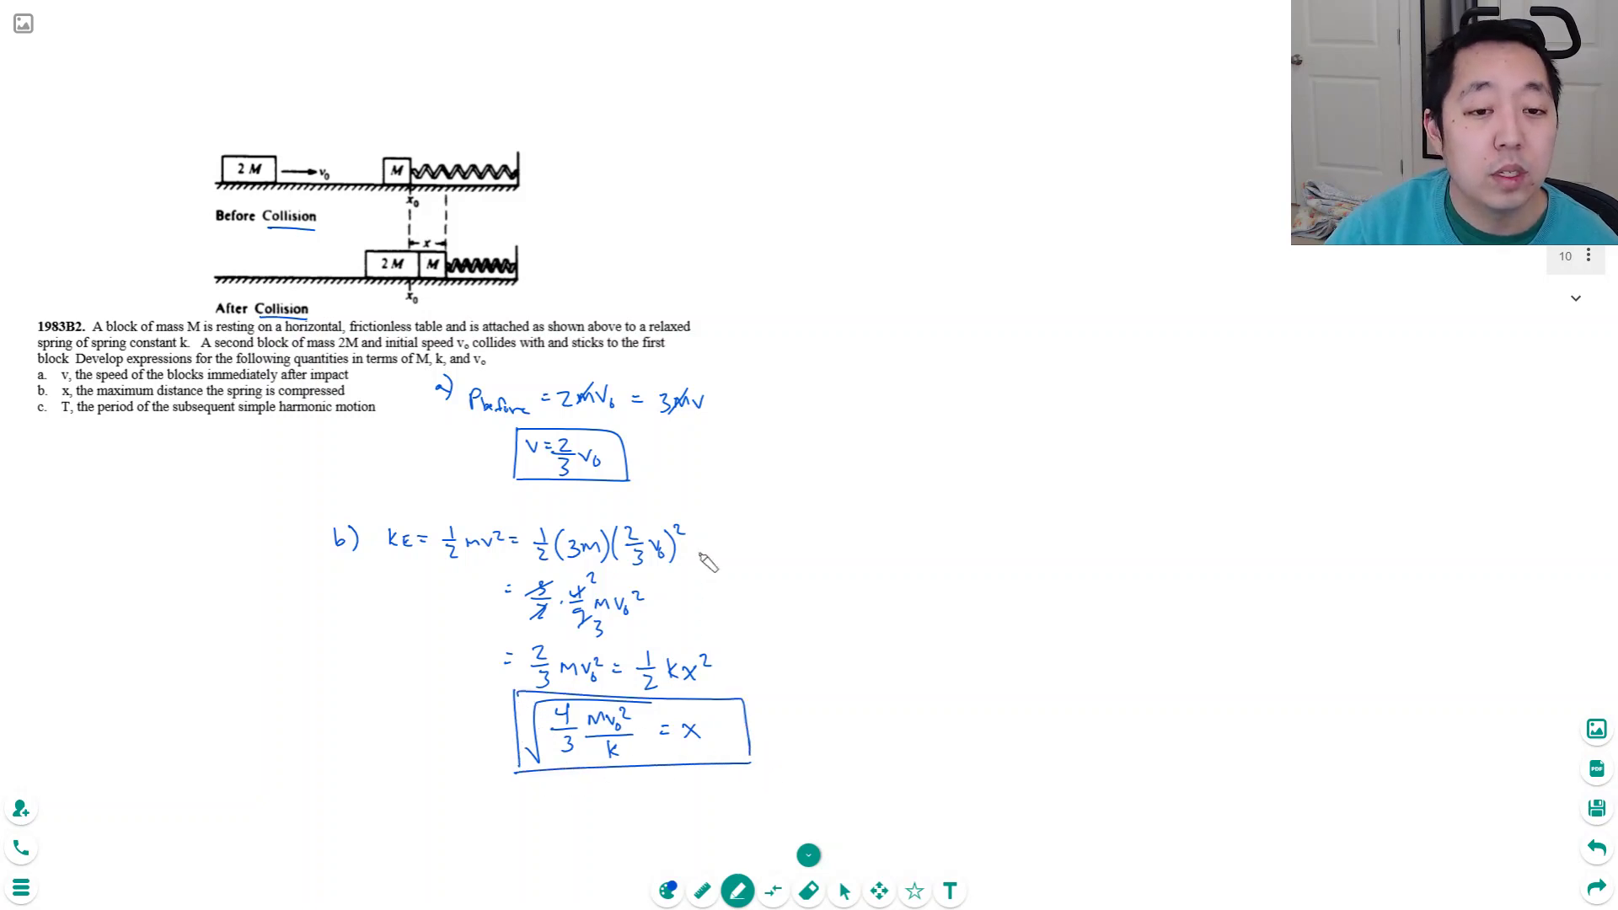
Write c) T = 2π√(m/k) = 2π√(3M/k) beside part a and box the period
drag(769, 393, 775, 413)
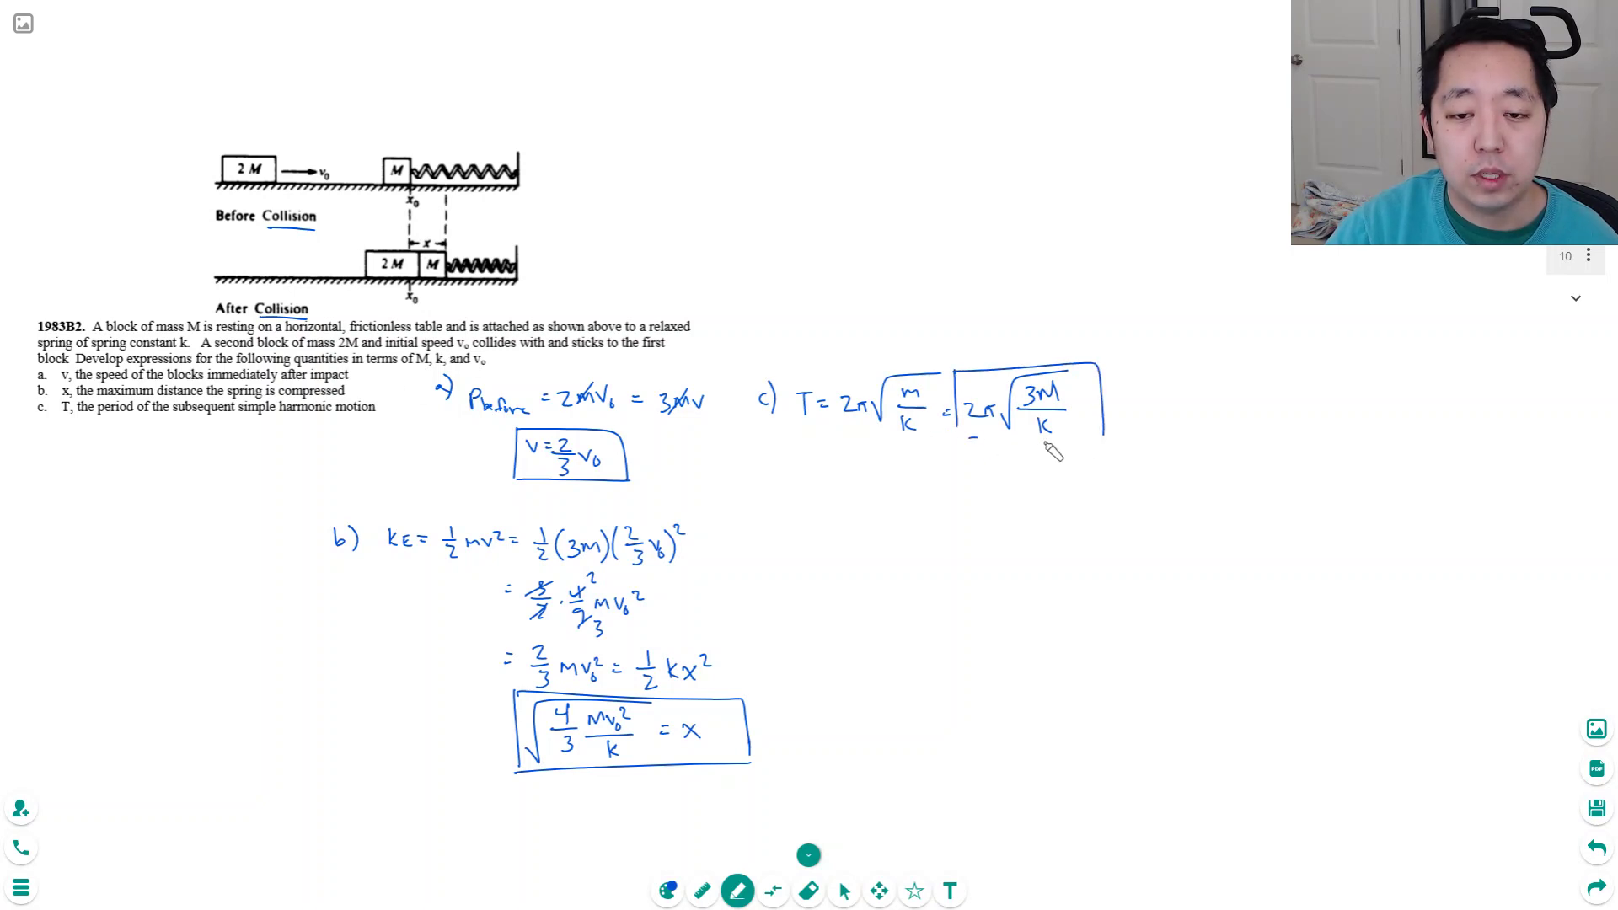
drag(969, 441, 1109, 441)
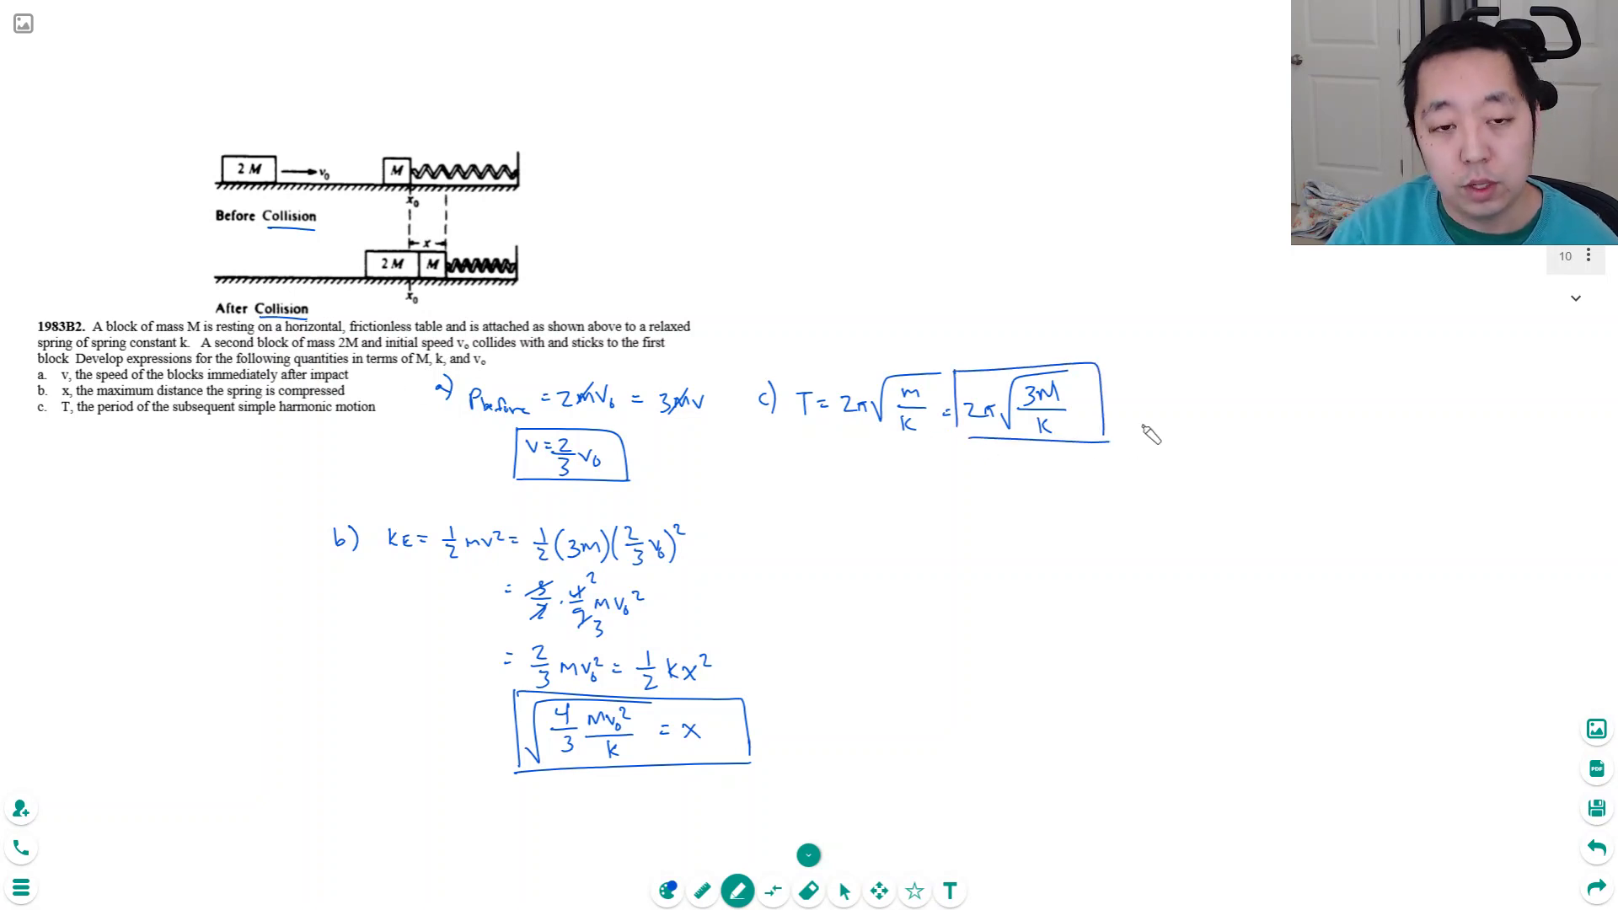